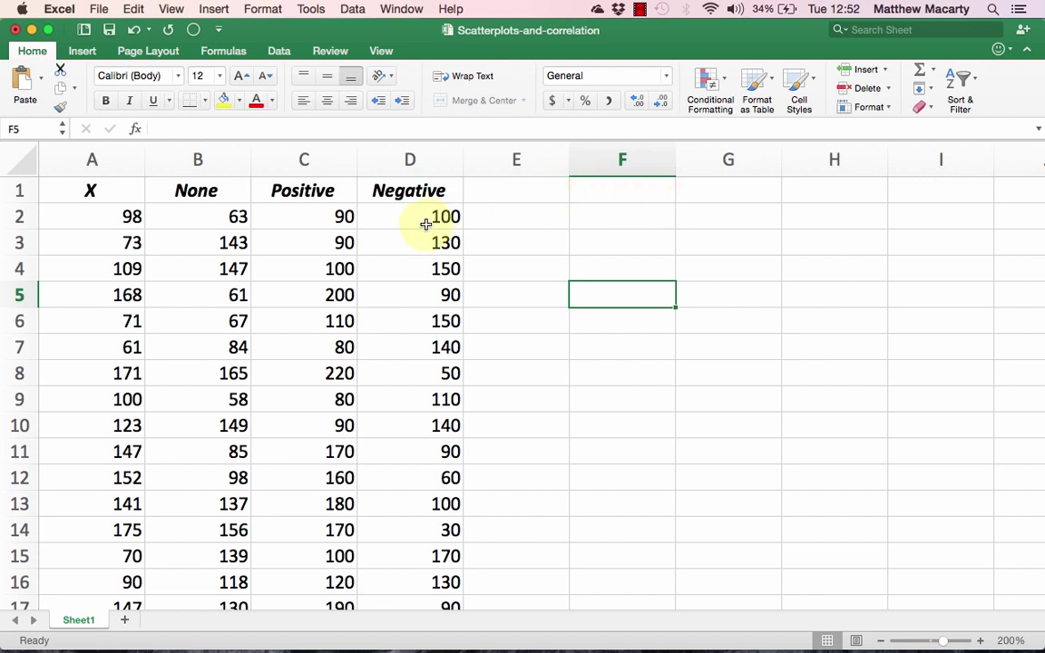
Step: Examine the formulas behind the first values of the X and None columns
click(106, 215)
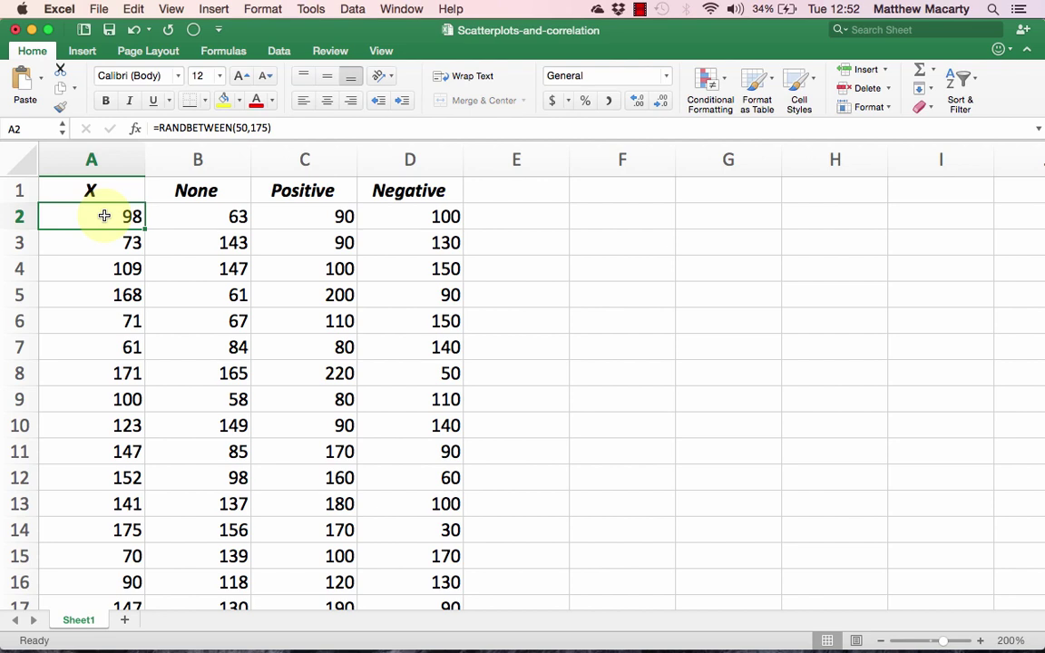
key(Right)
key(Down)
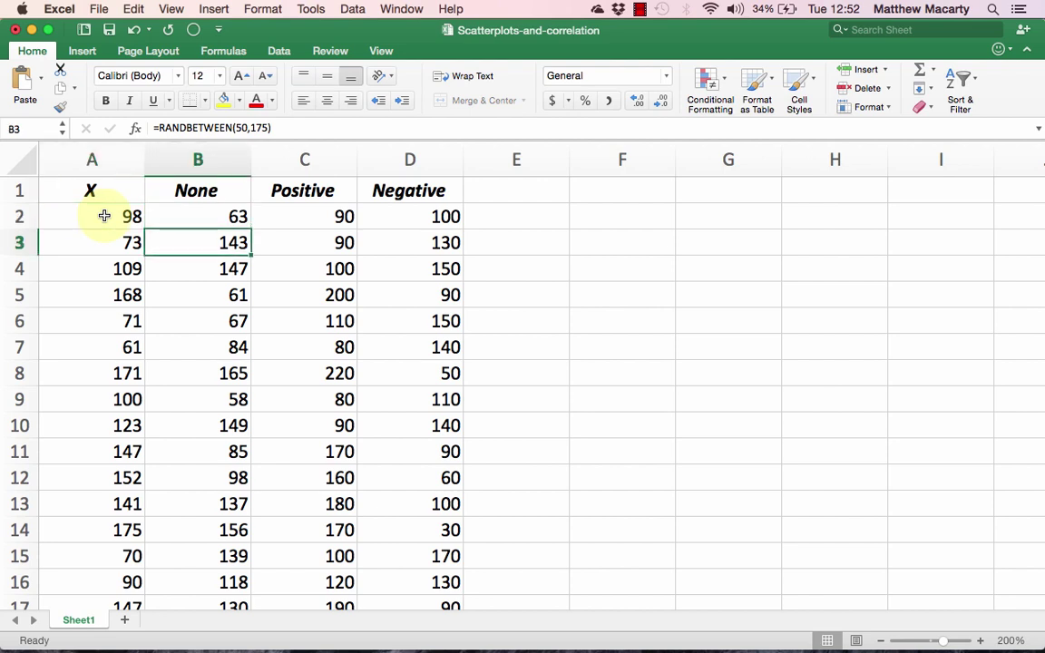
key(Up)
key(Up)
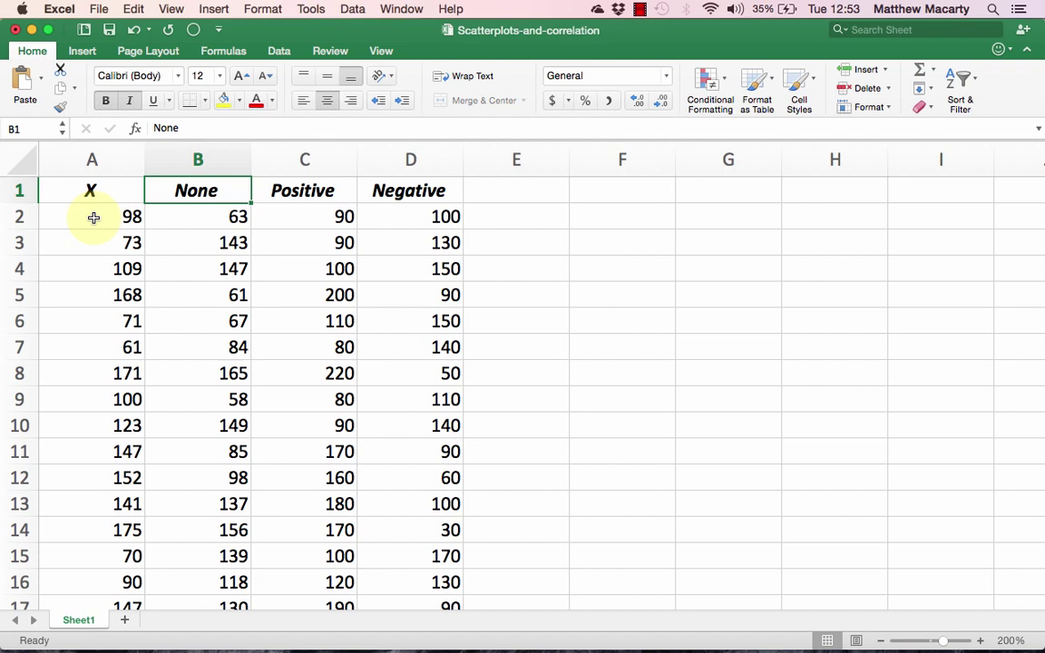
Step: Insert a plain Scatter chart from the X and None data in A2:B21
click(93, 218)
drag(94, 217, 203, 538)
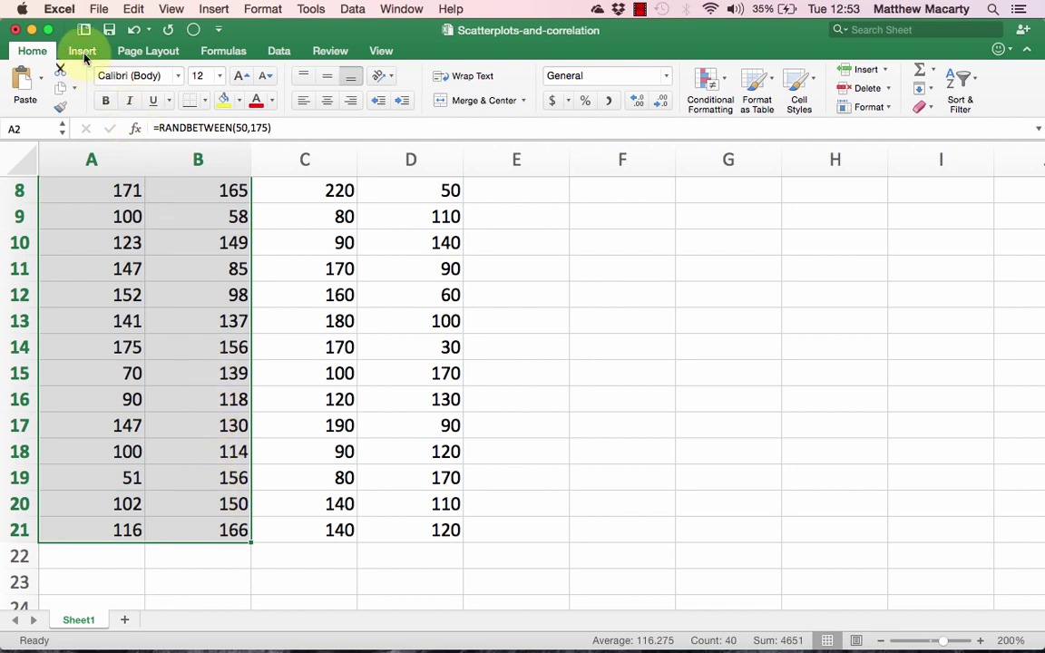
click(83, 53)
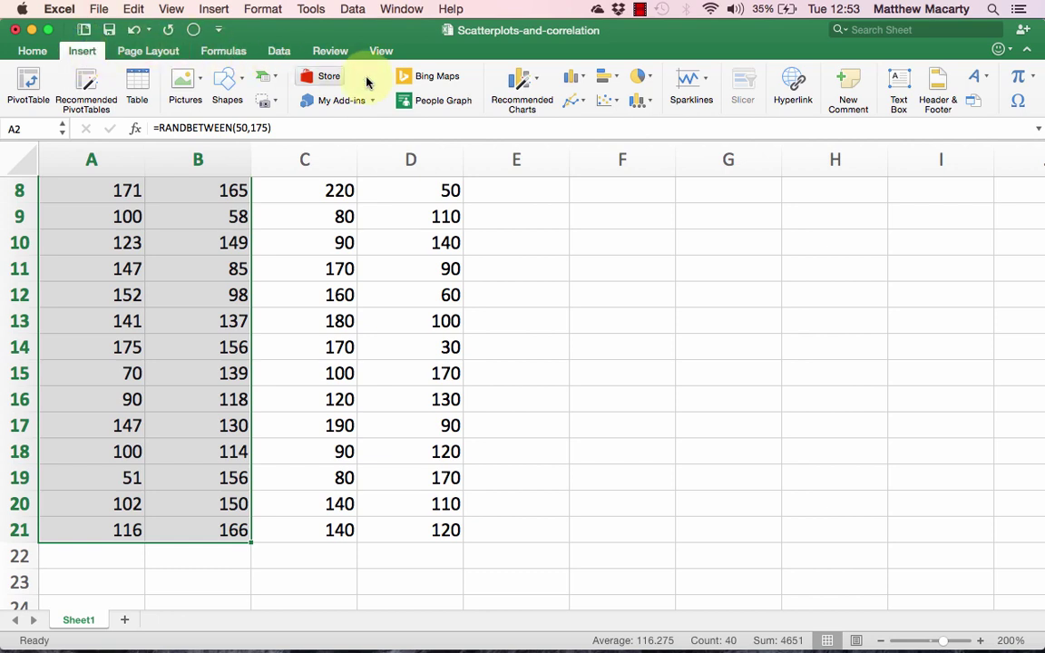
click(608, 102)
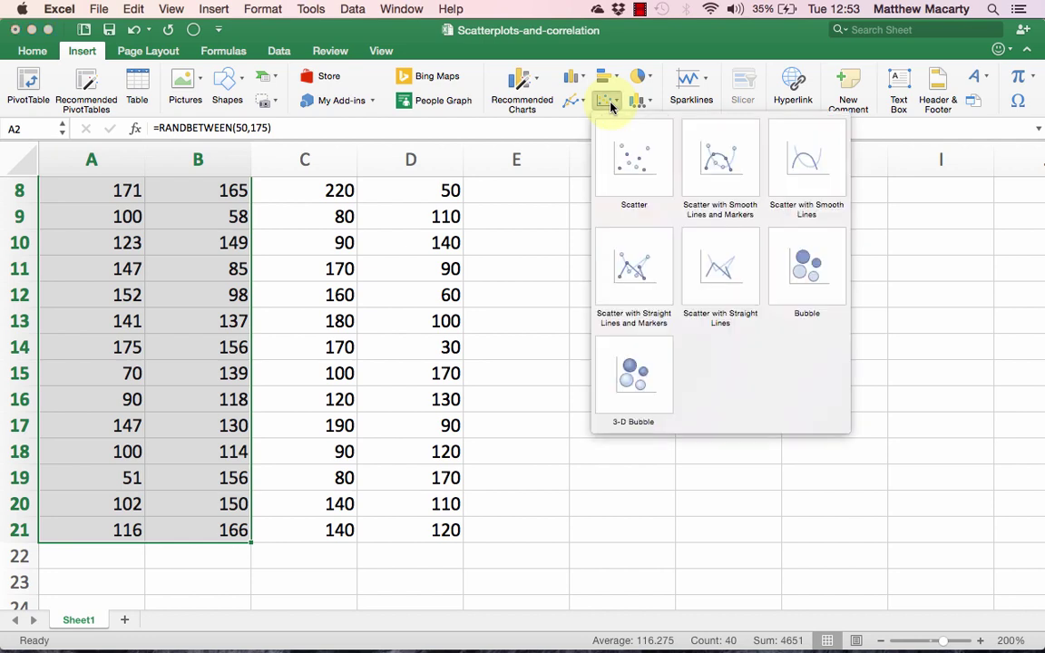
click(623, 161)
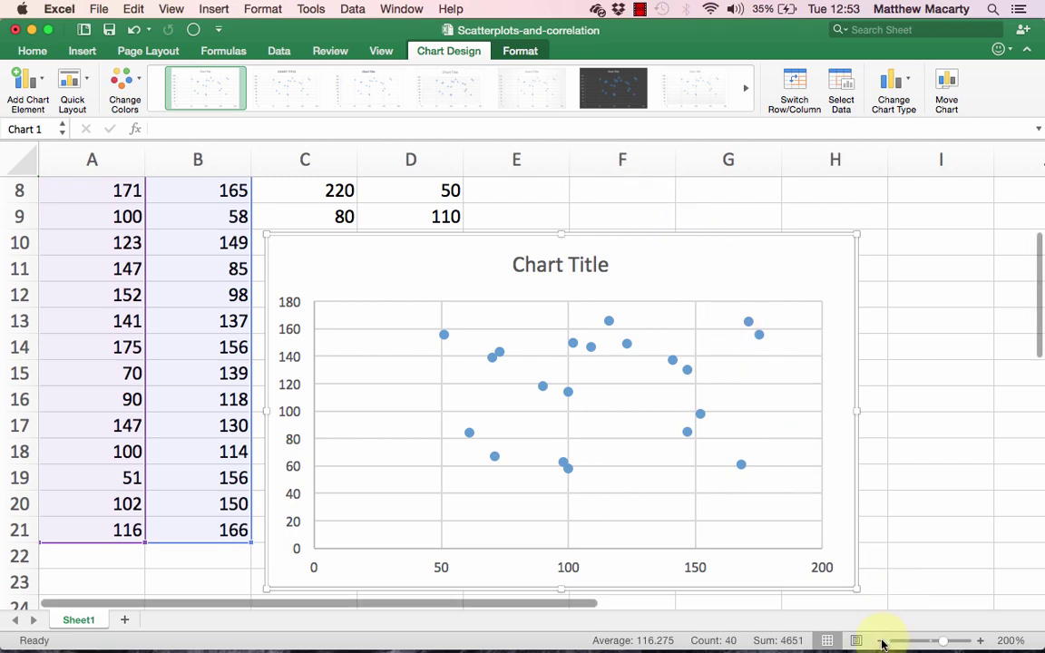
Step: Move the X versus None scatter chart beside the data so it starts in column E near row 2
click(880, 641)
click(880, 641)
click(880, 640)
click(880, 641)
click(880, 641)
click(880, 640)
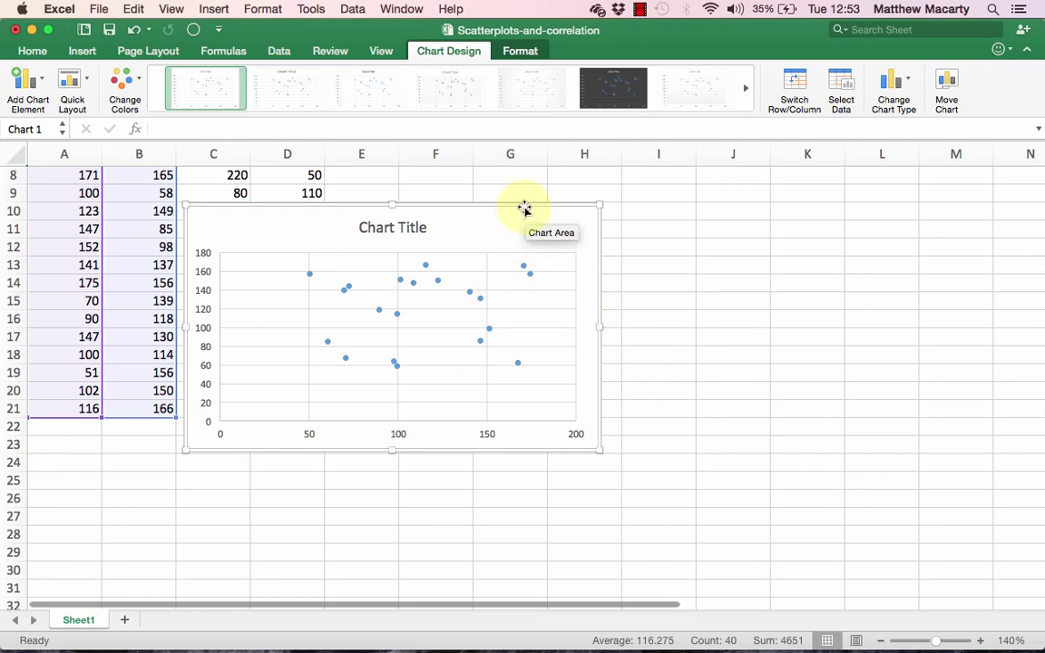
drag(525, 210, 668, 179)
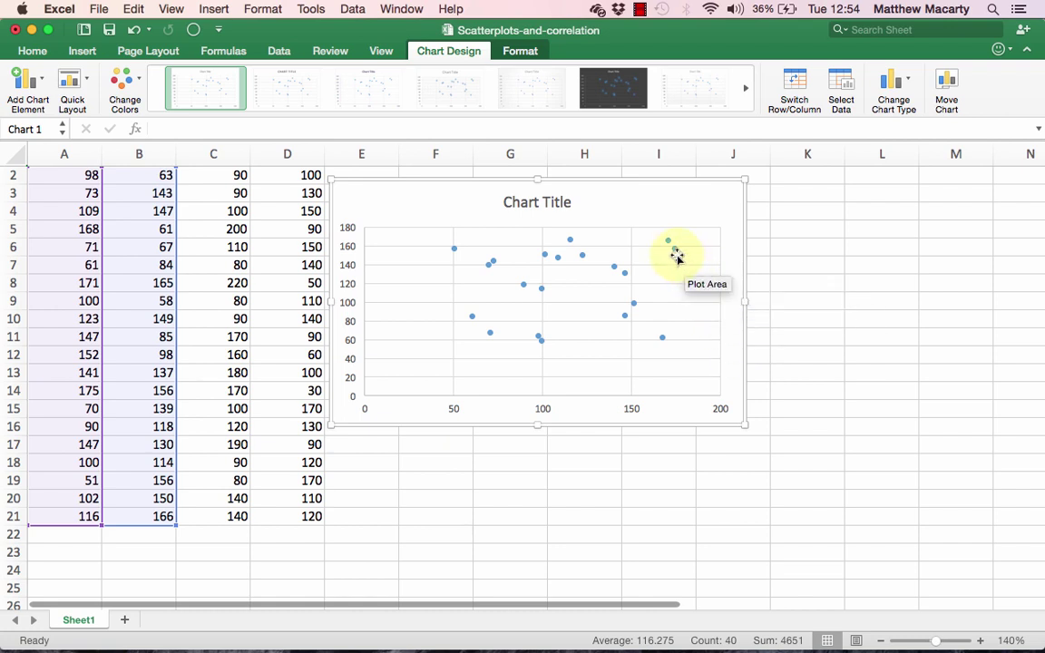
Step: Recalculate the worksheet three times to regenerate the random data behind the scatter chart
mouse_move(676, 253)
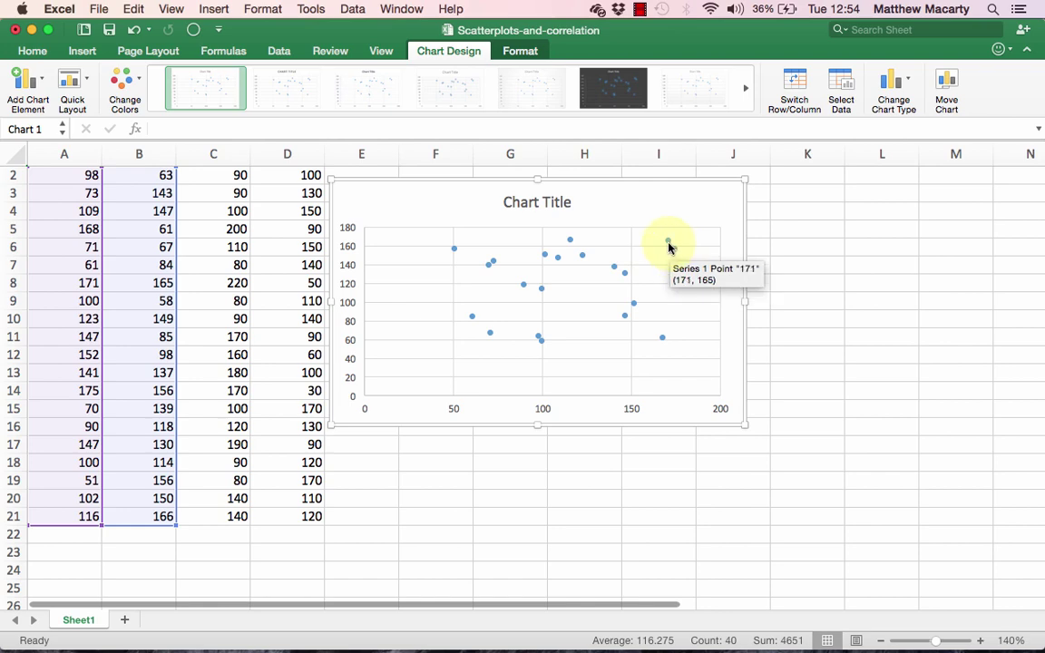
mouse_move(618, 270)
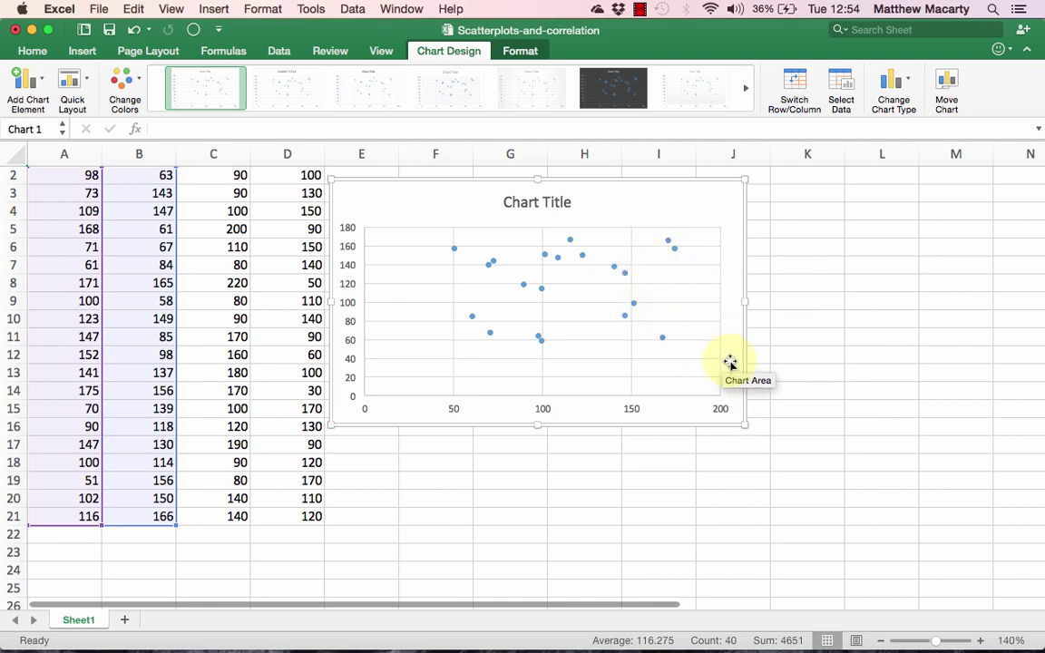
click(157, 466)
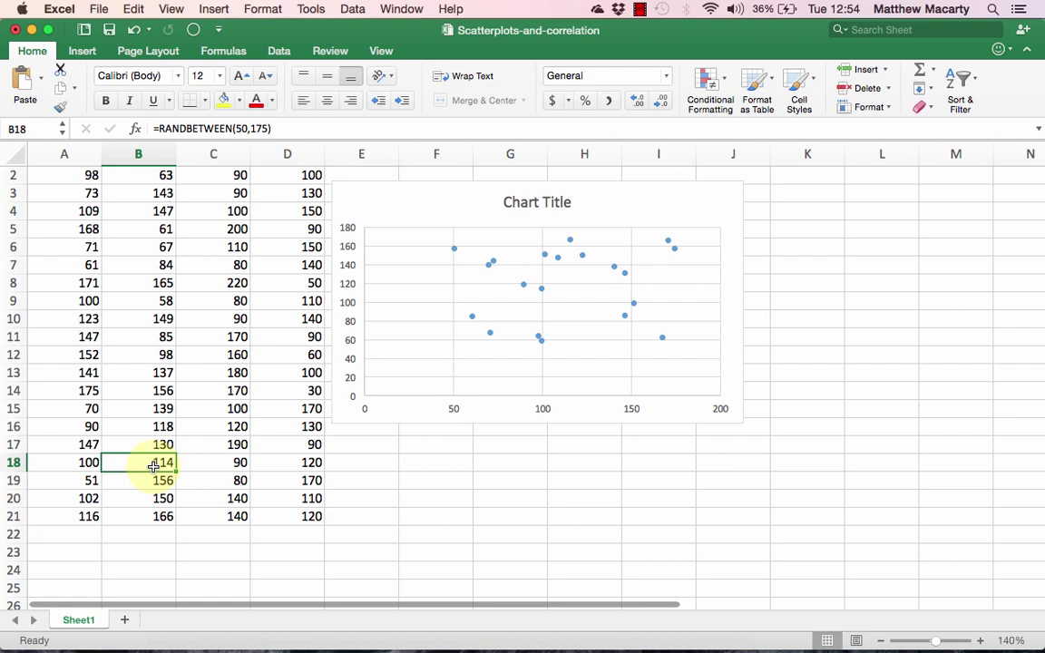
key(F9)
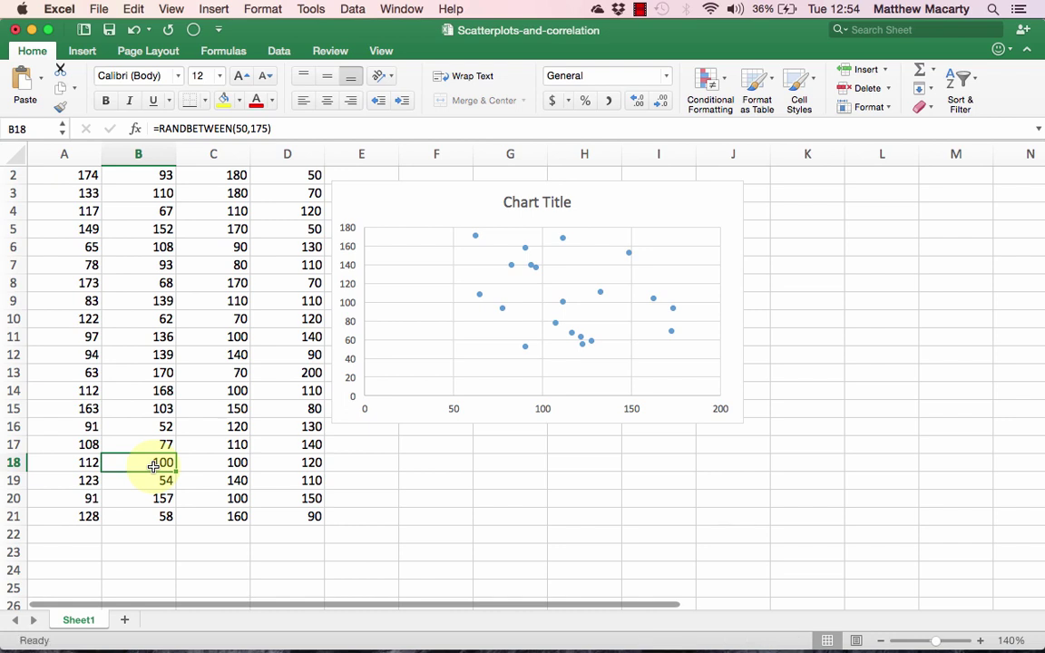
key(F9)
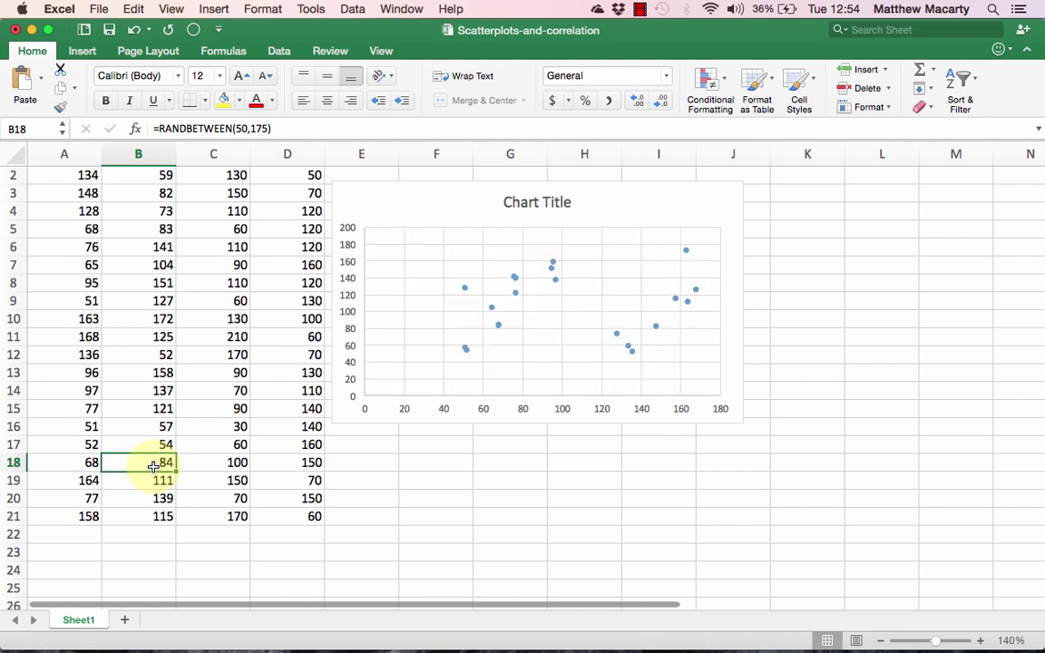
key(F9)
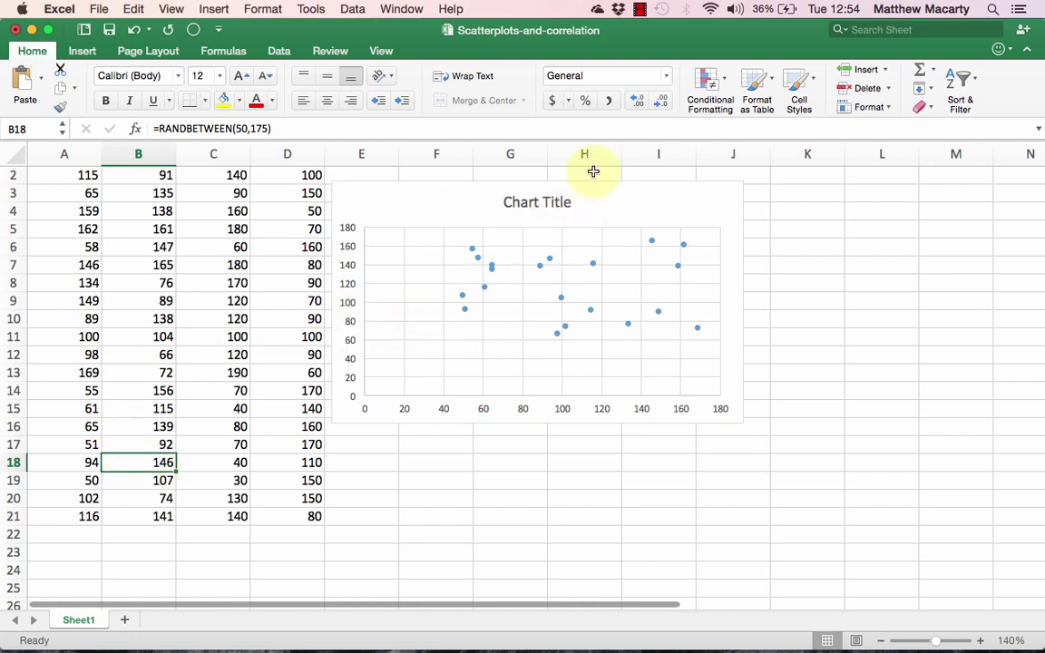
Step: Move the first chart over to column J and insert a plain Scatter chart of X (A2:A21) against Positive (C2:C21)
drag(602, 195, 998, 182)
click(60, 191)
key(super+shift+Down)
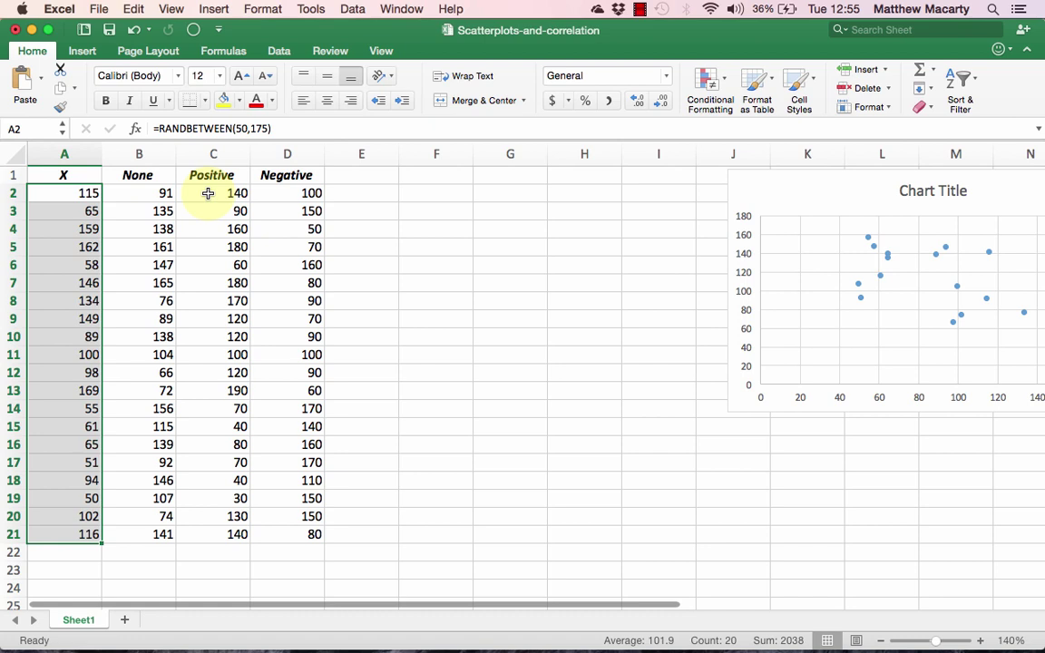
super+click(208, 193)
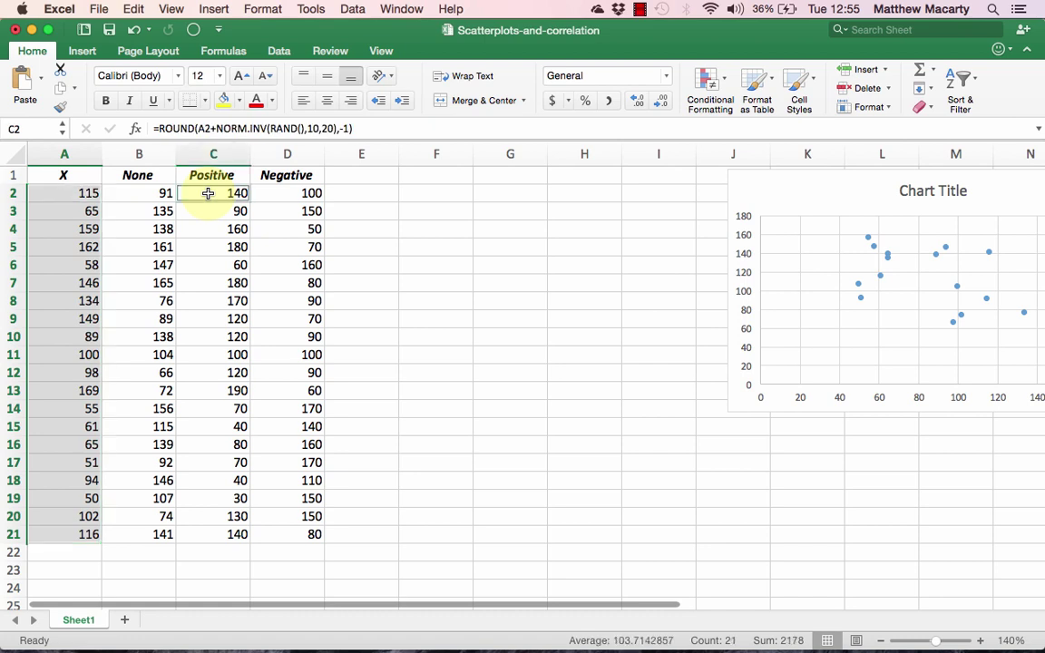
drag(207, 194, 213, 534)
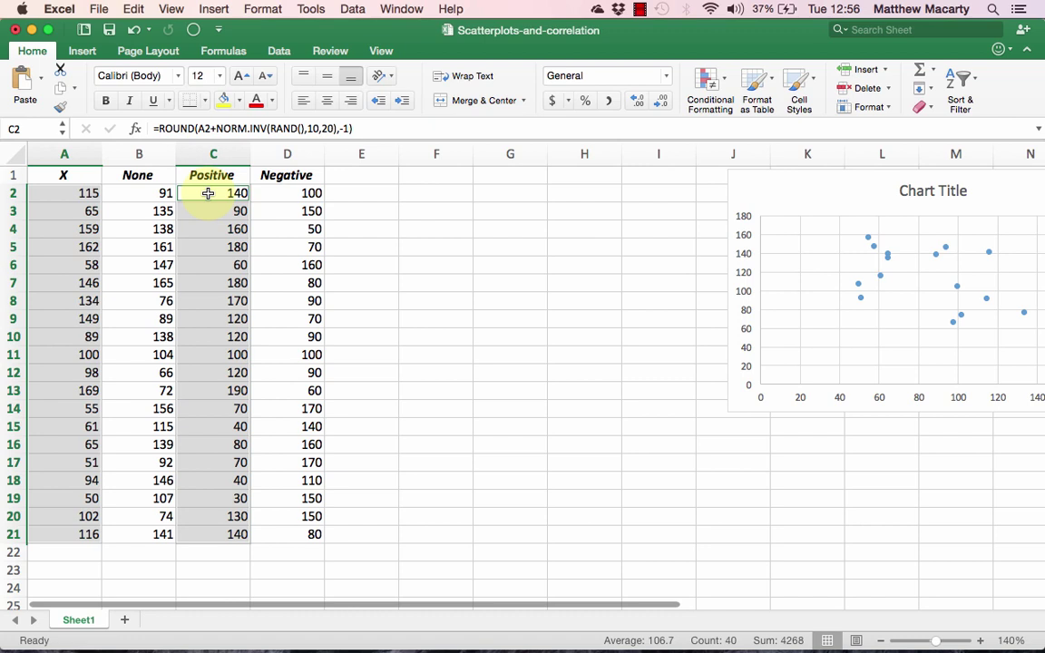
click(84, 51)
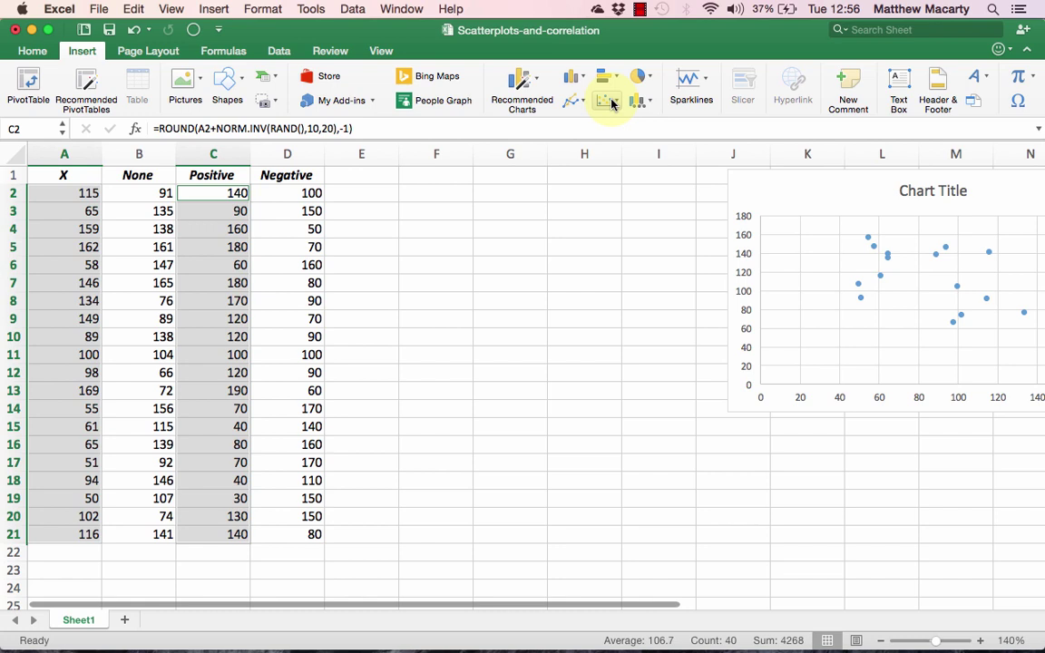
click(612, 105)
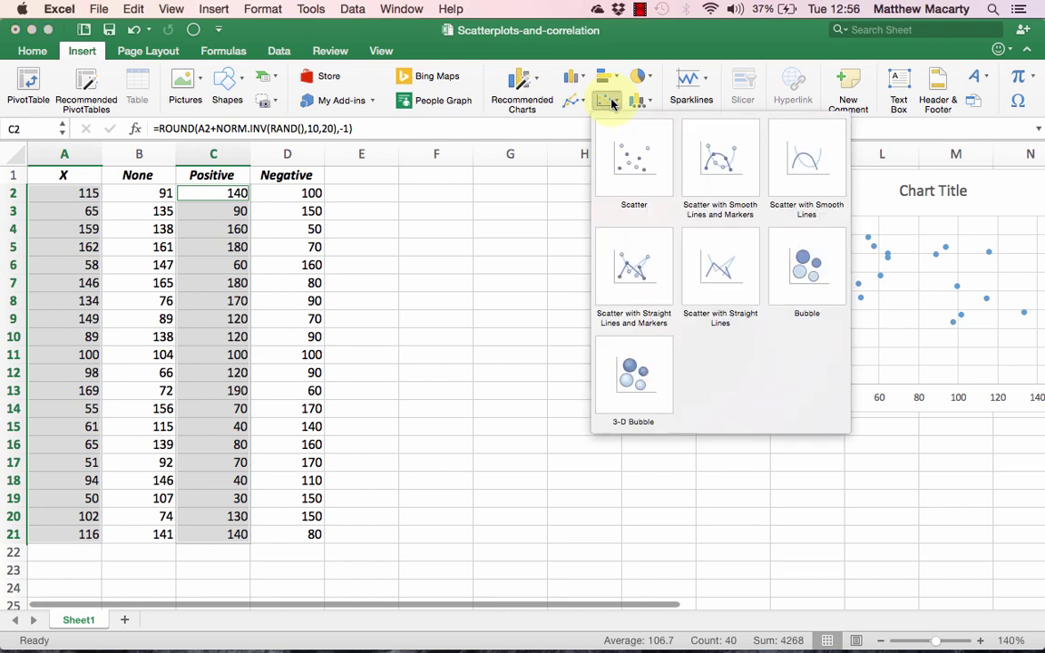
click(627, 152)
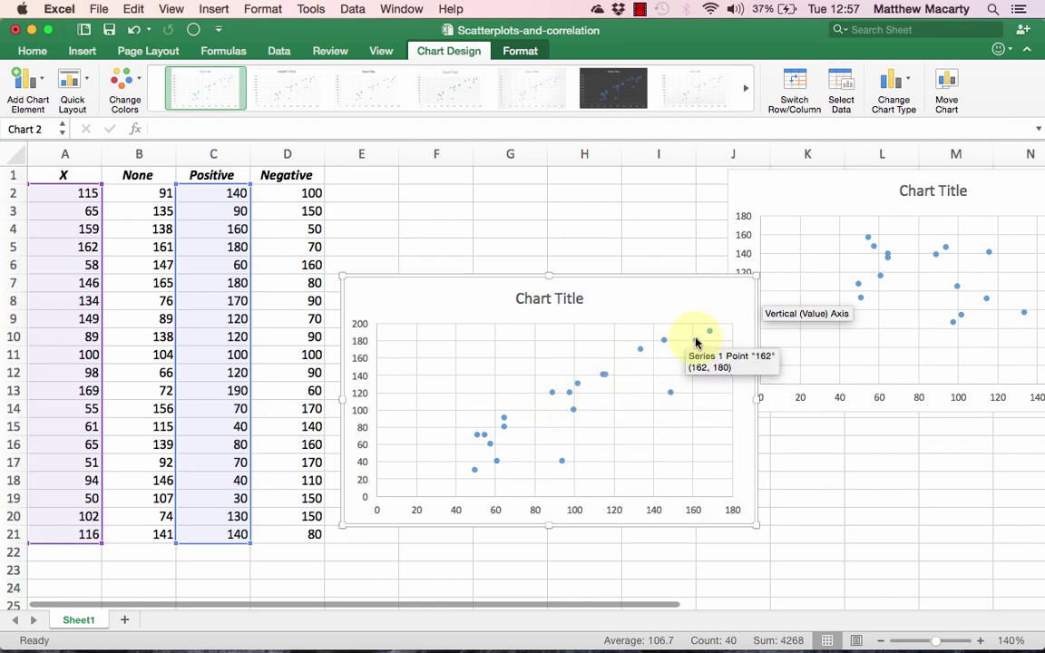
Step: Add a linear trendline to the Positive scatter chart and move that chart below the first one, starting in column I around row 9
right_click(570, 398)
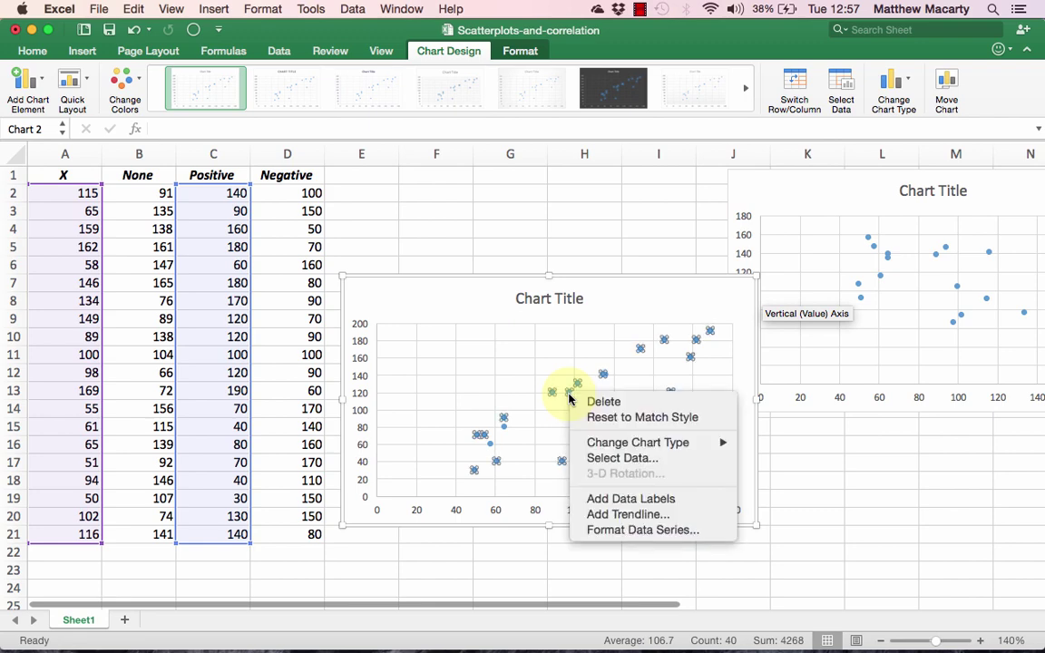
click(602, 515)
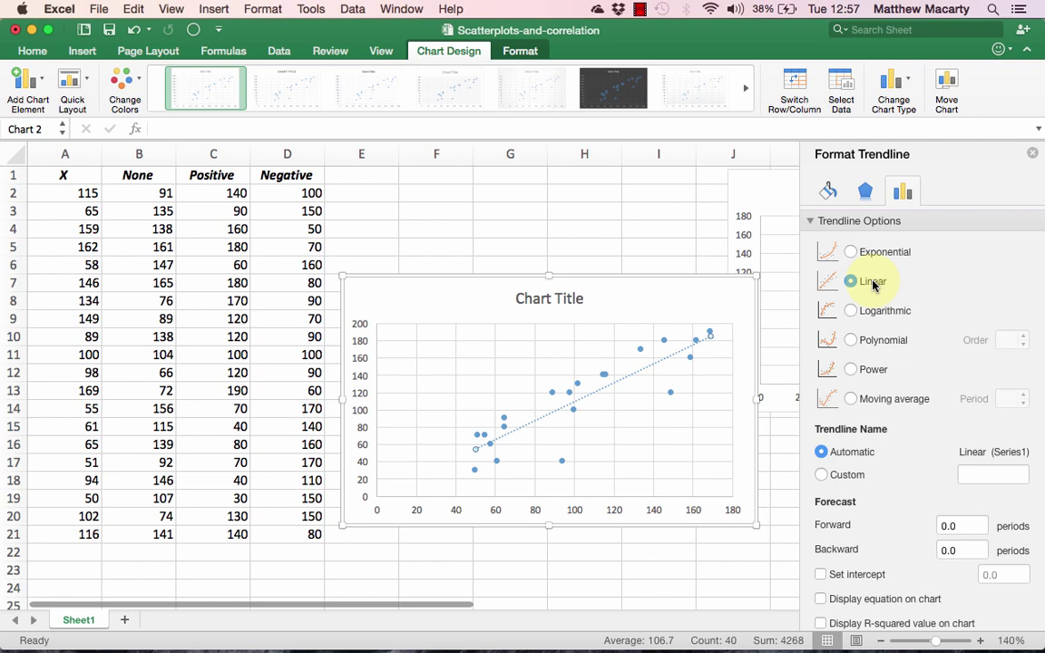
click(1033, 155)
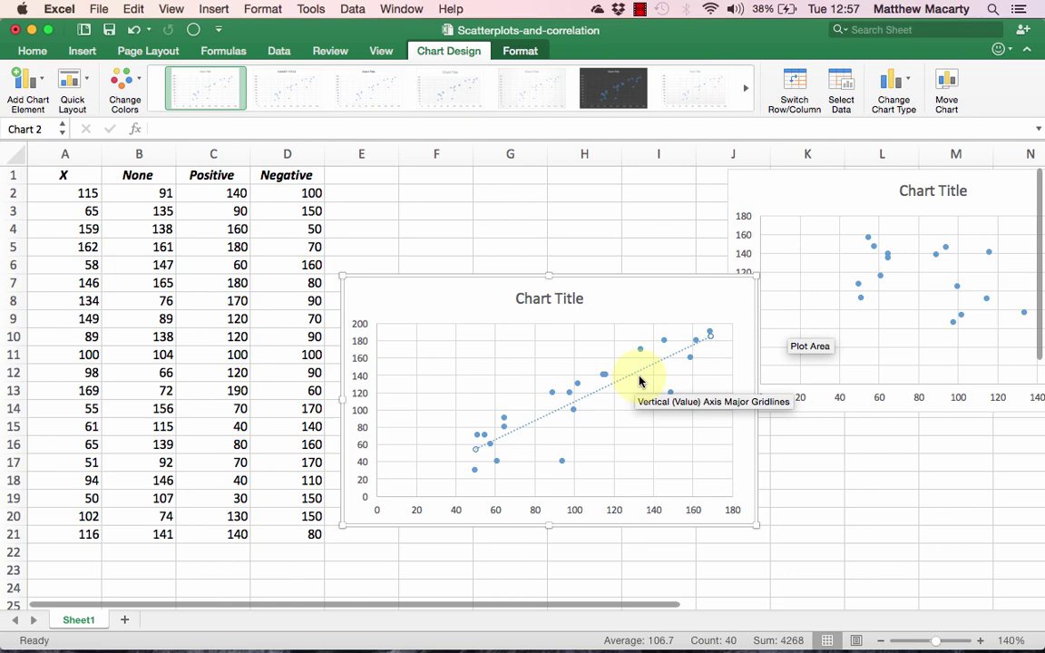
click(648, 439)
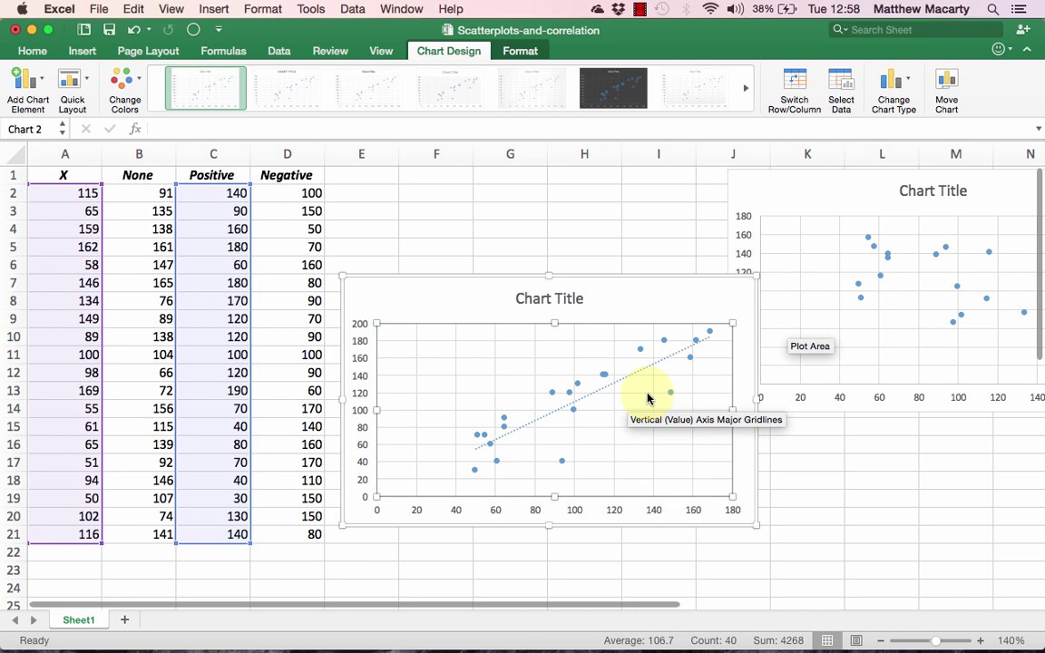
drag(648, 398, 944, 442)
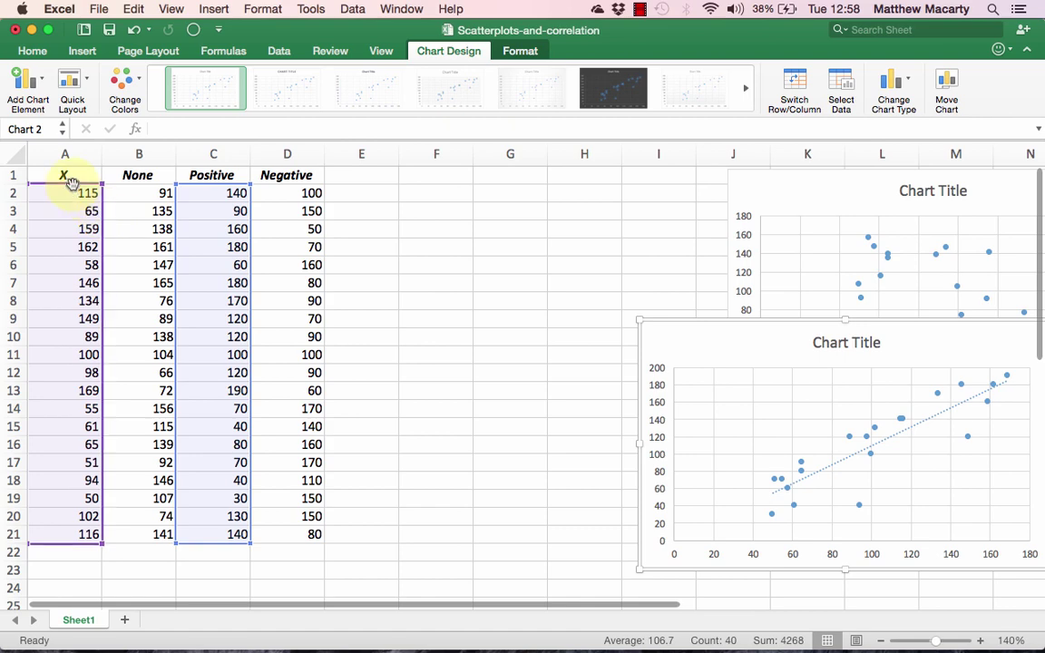
Step: Insert a plain Scatter chart of X (A2:A21) against Negative (D2:D21) and deselect it
click(68, 197)
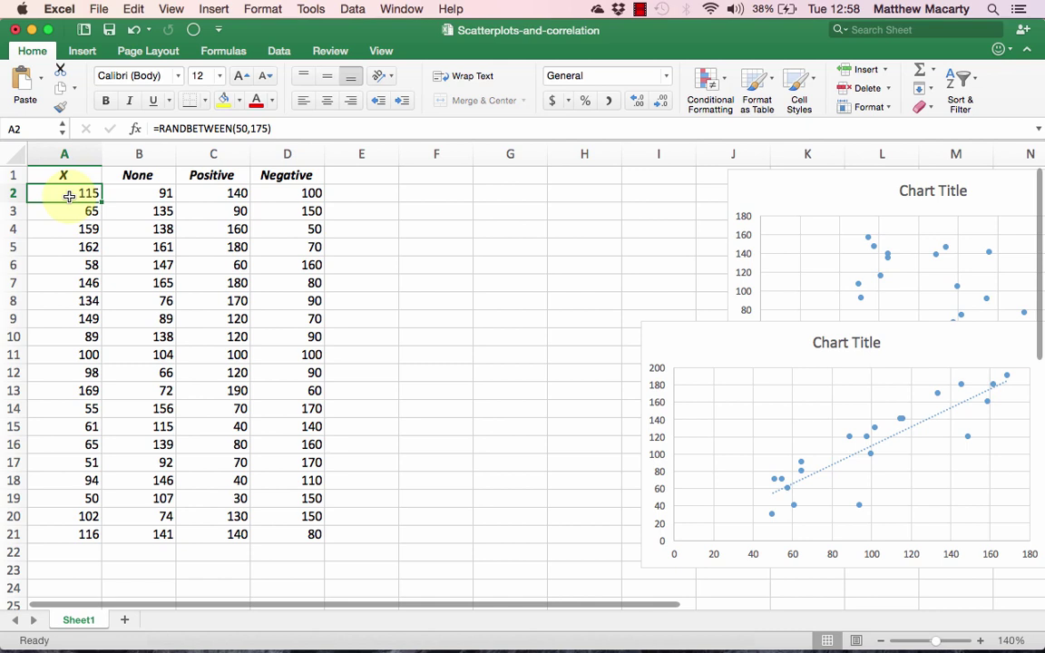
key(super+shift+Down)
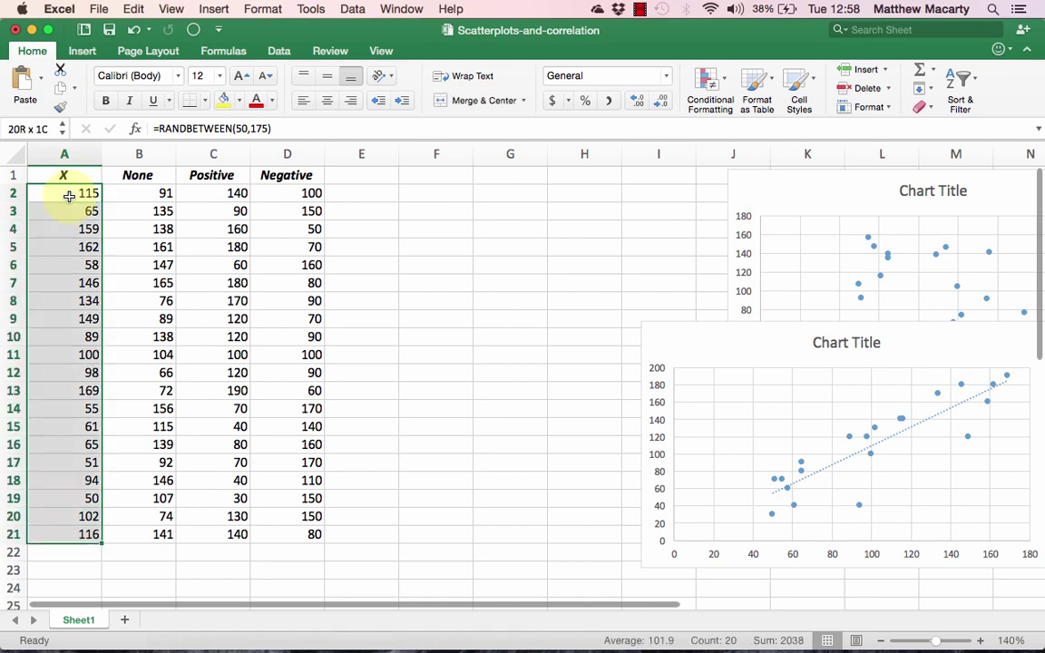
super+click(268, 198)
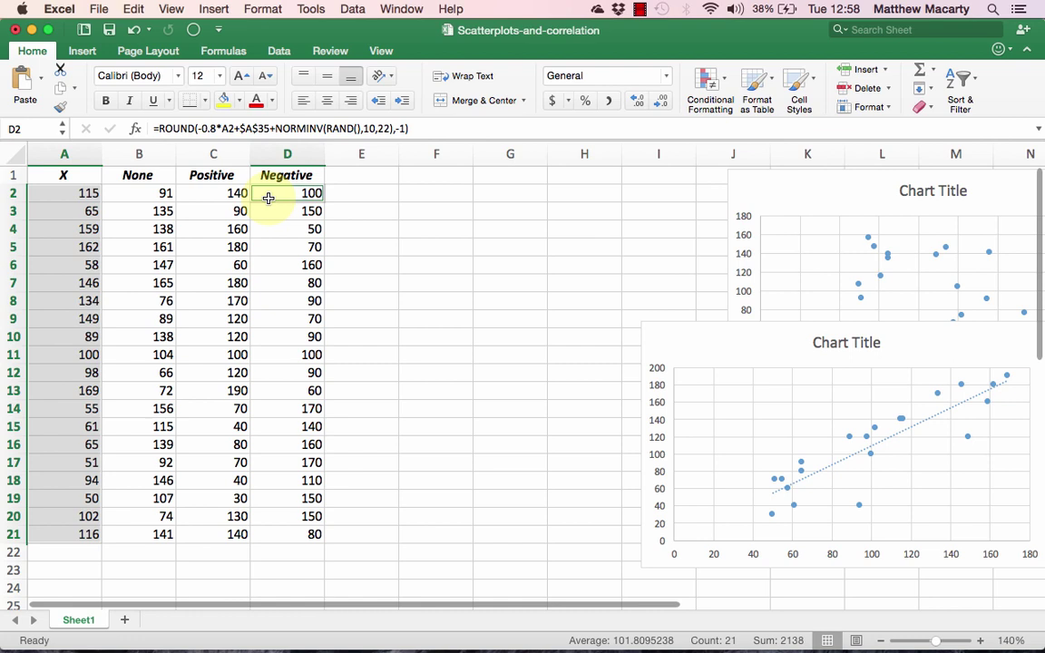
key(super+shift+Down)
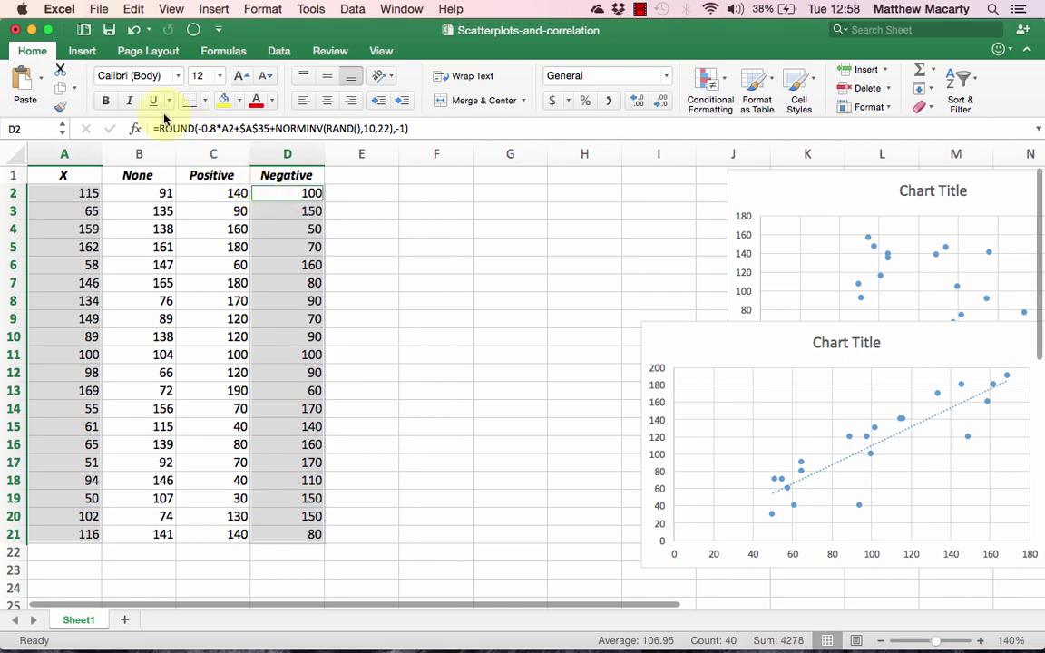
click(81, 55)
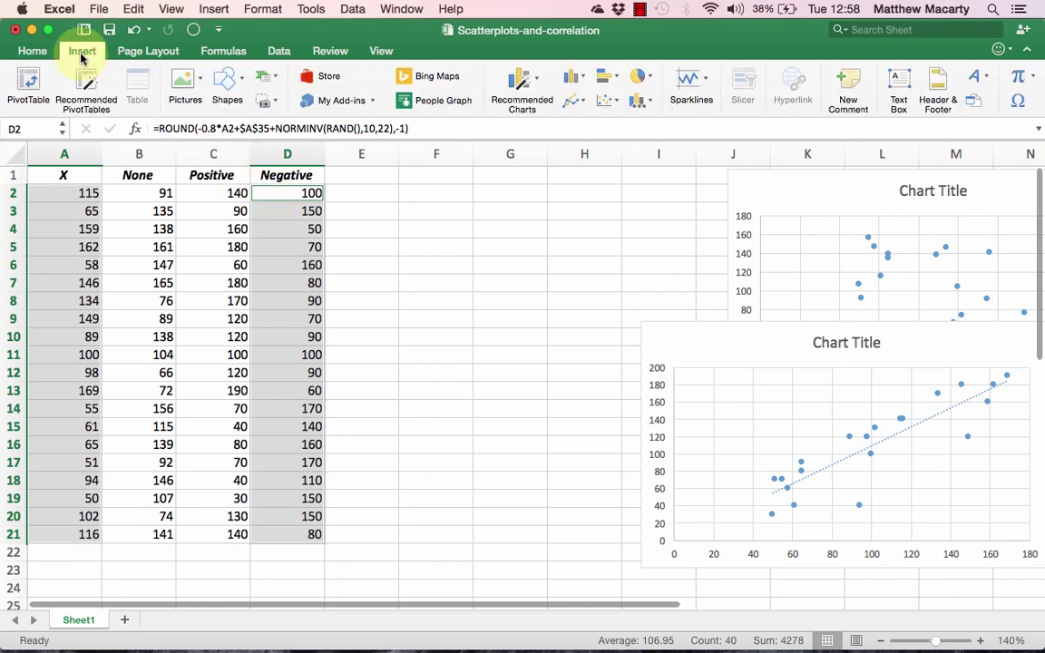
click(600, 104)
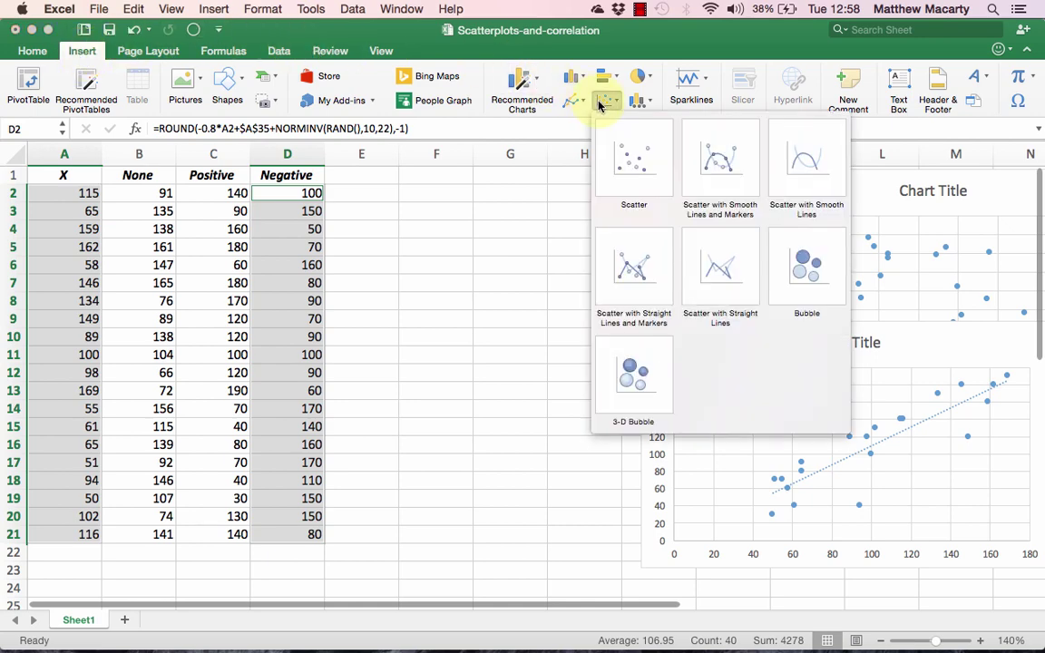
click(622, 145)
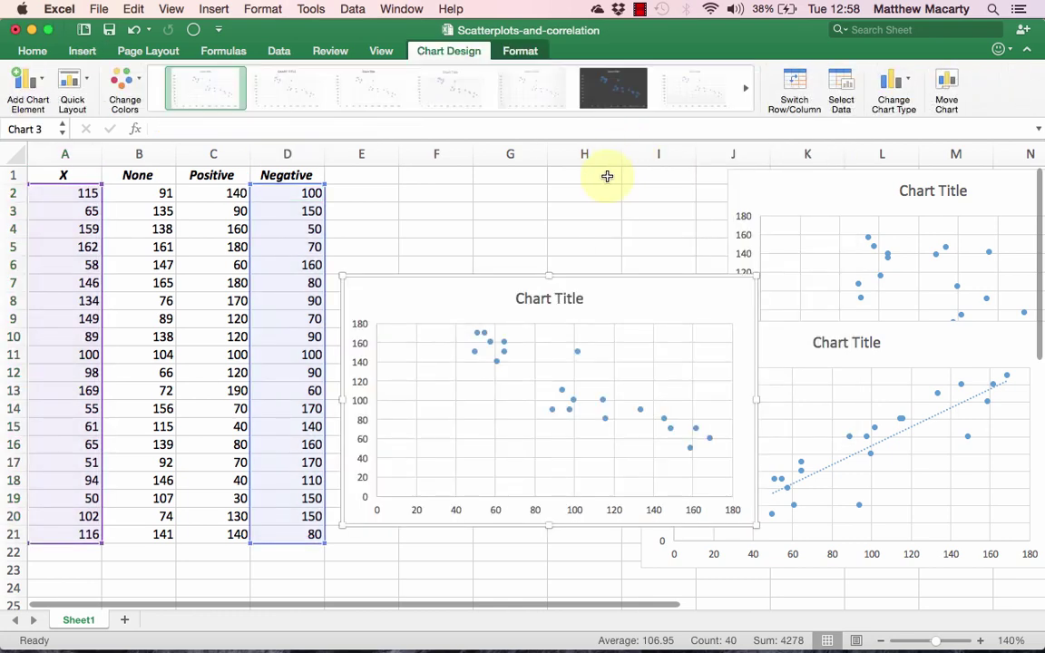
click(487, 240)
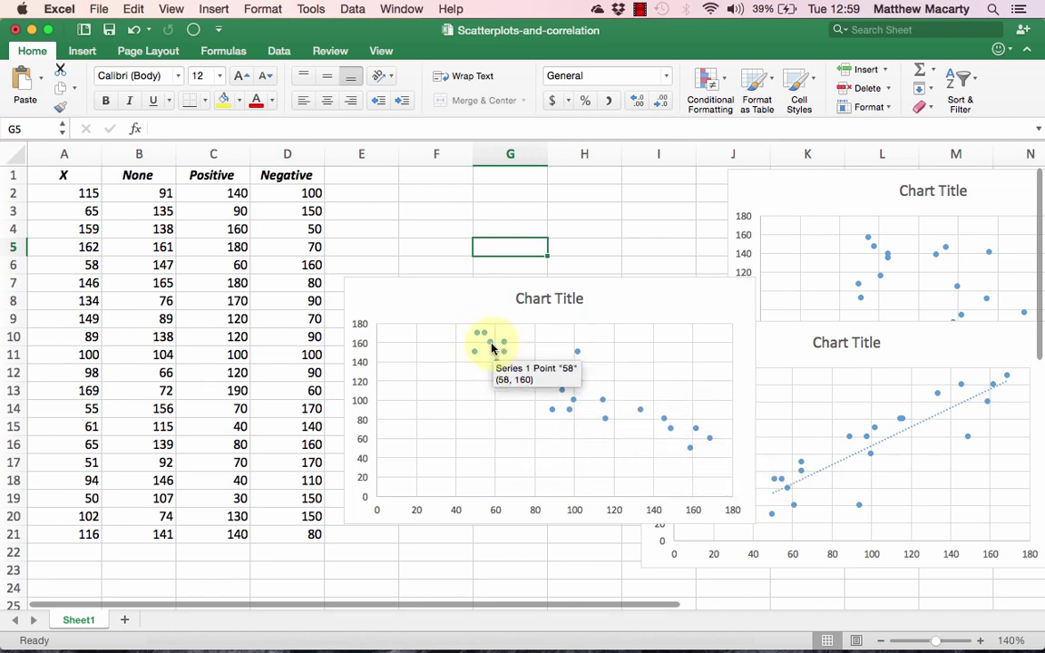
Step: Add a linear trendline to the data points of the Negative scatter chart
right_click(492, 348)
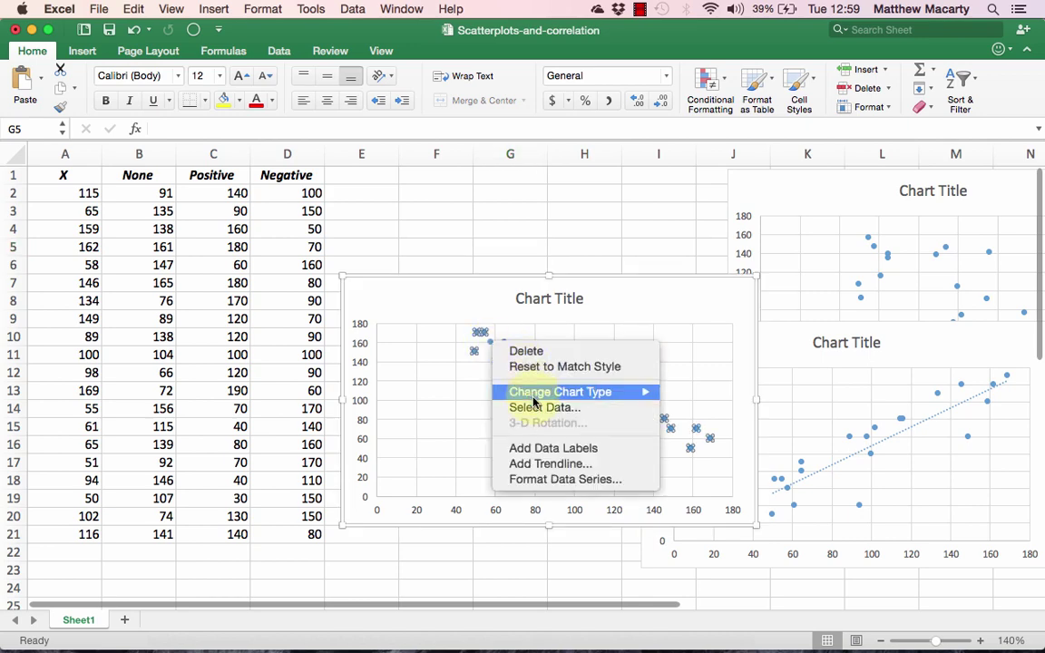
click(539, 465)
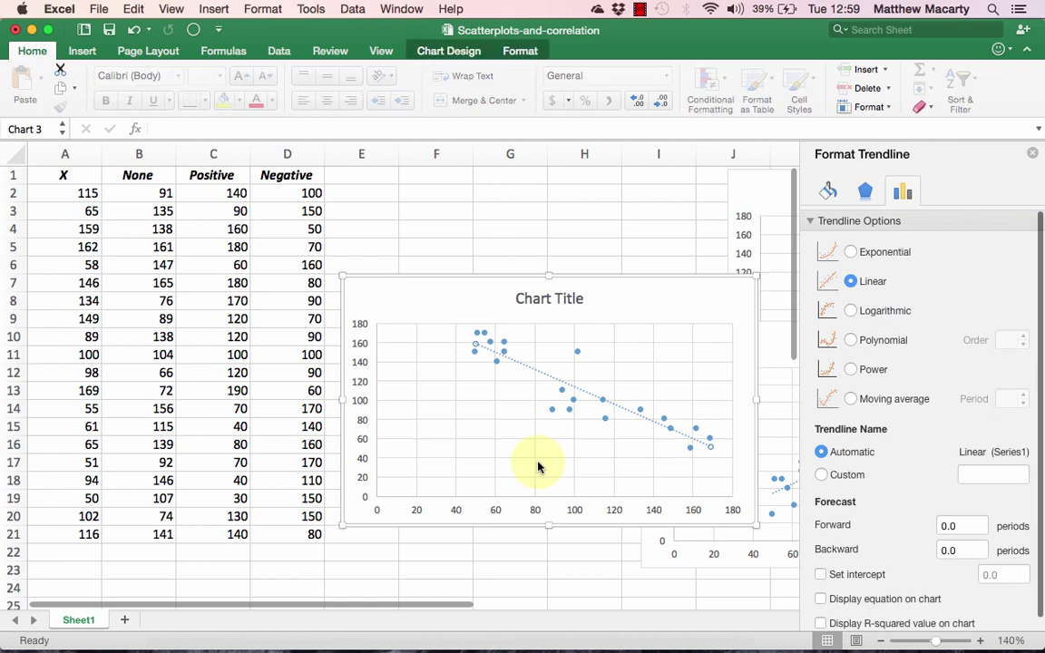
click(1032, 154)
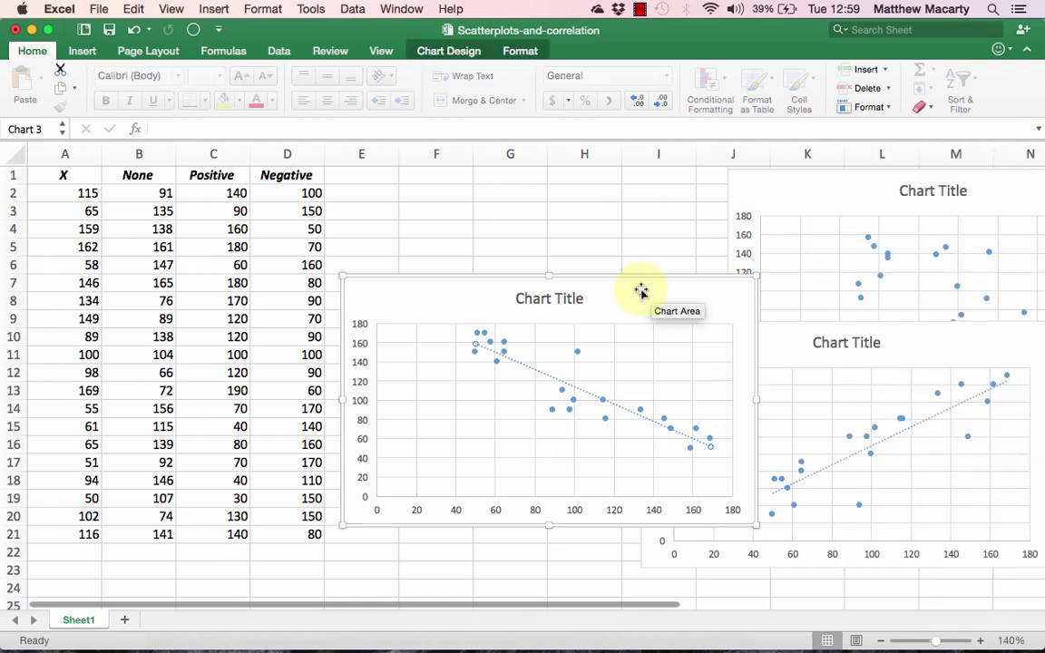